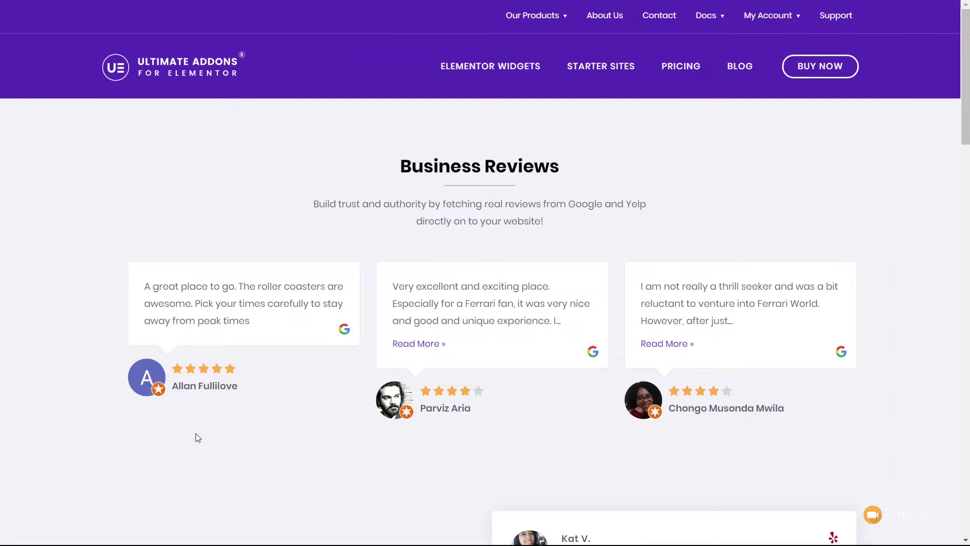
Scroll the Business Reviews demo page past the bubble reviews to the Customizable Skins examples.
scroll(196, 435, down, 7)
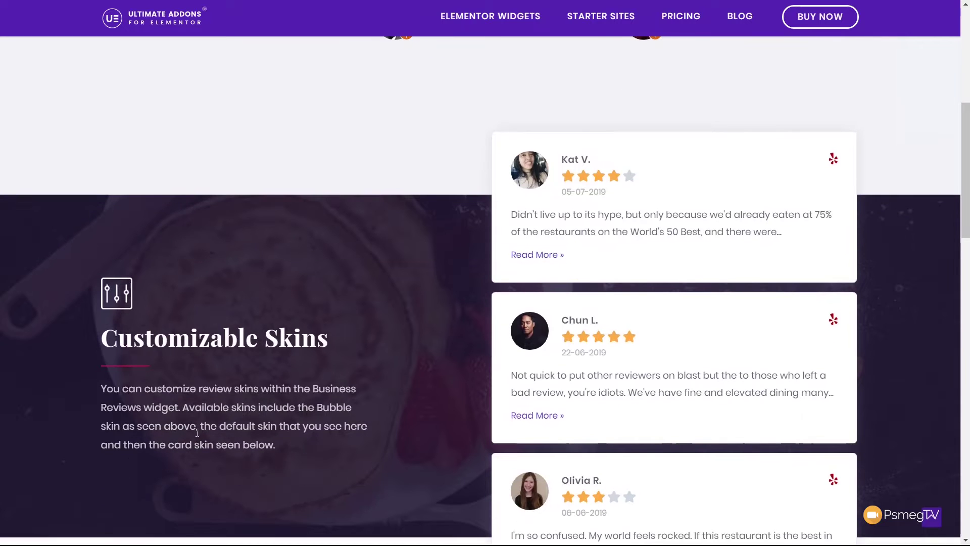
scroll(197, 433, down, 3)
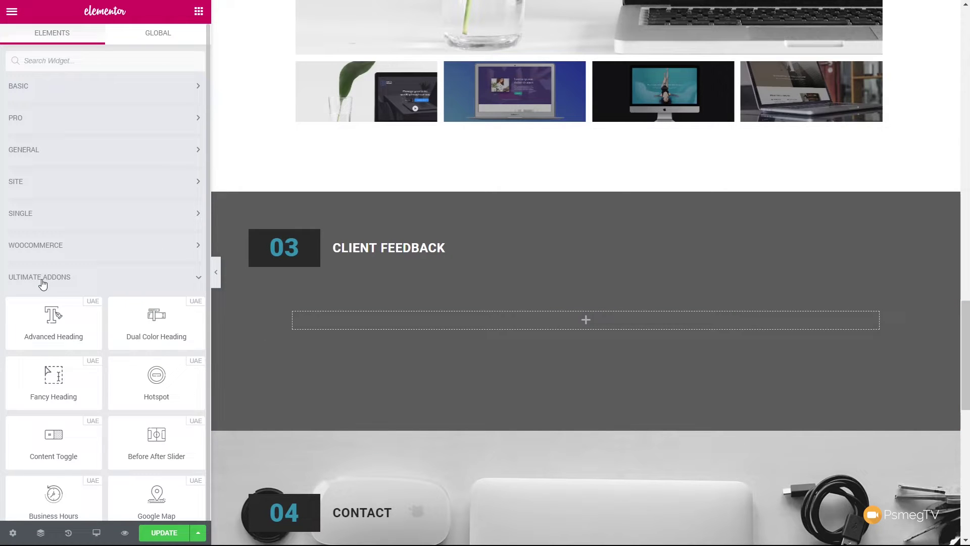
Scroll the Ultimate Addons widget list down to the Business Reviews widget.
scroll(40, 279, down, 10)
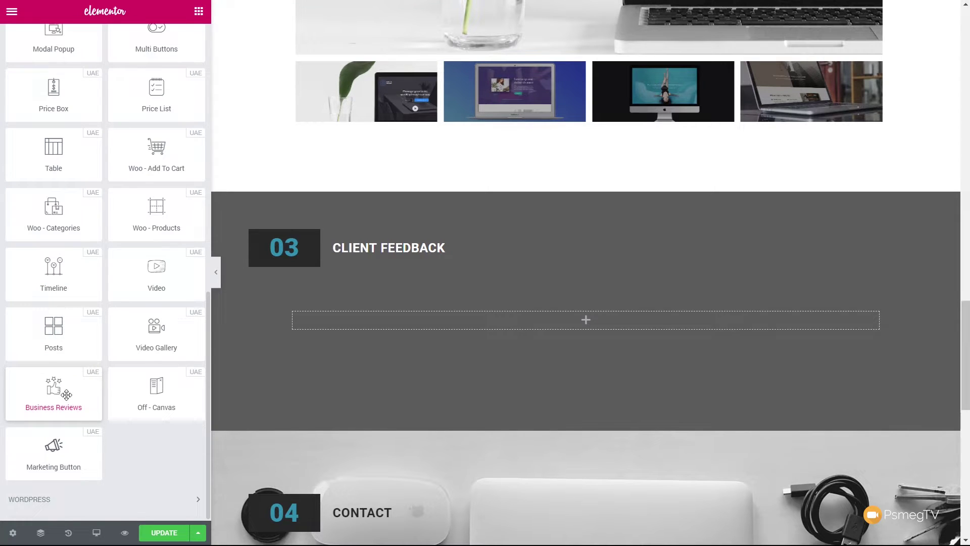
Drop the Business Reviews widget into the empty area below the Client Feedback heading.
drag(66, 395, 422, 316)
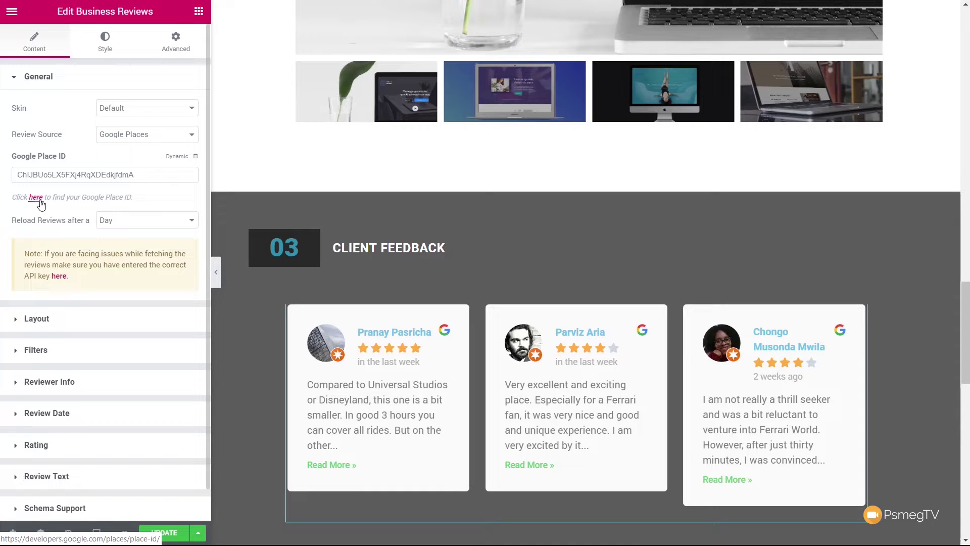
click(36, 198)
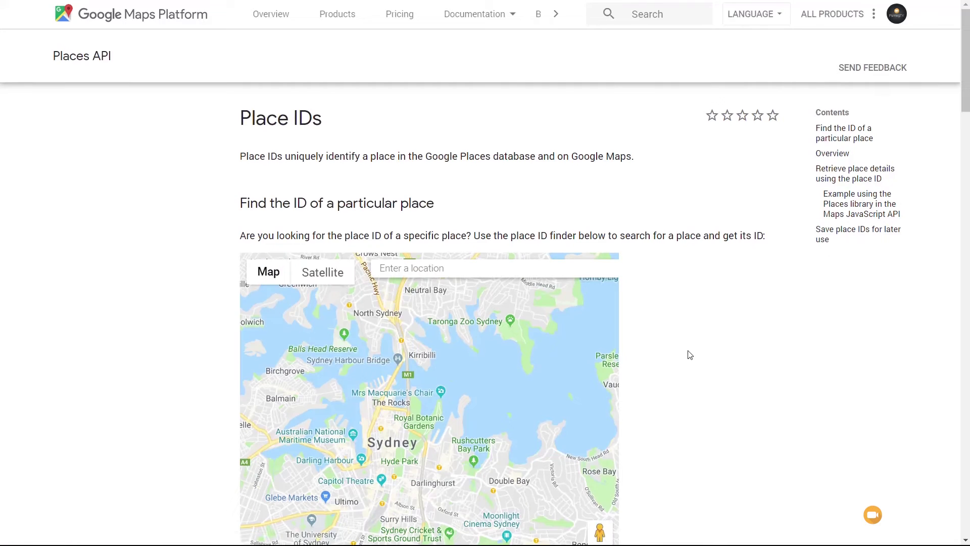
scroll(688, 354, down, 8)
scroll(689, 354, down, 8)
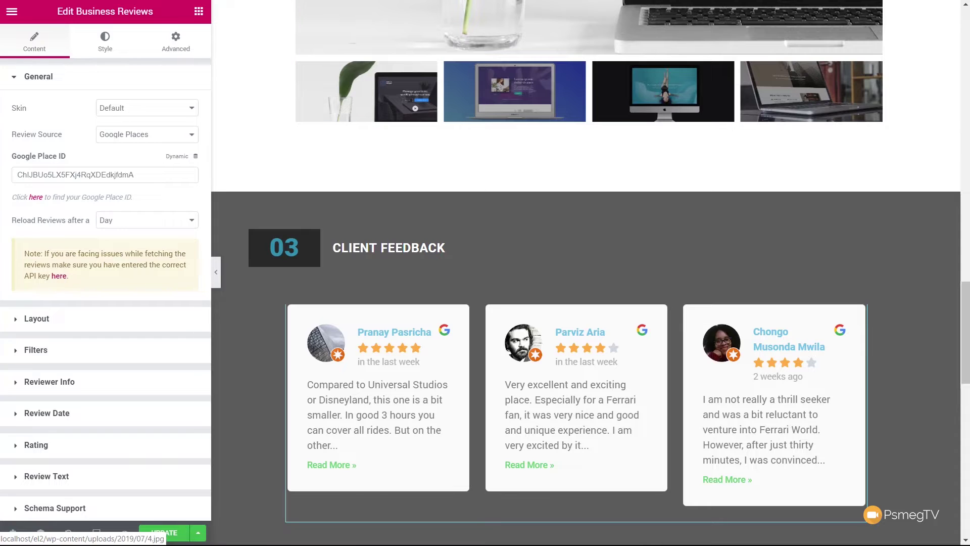
click(59, 277)
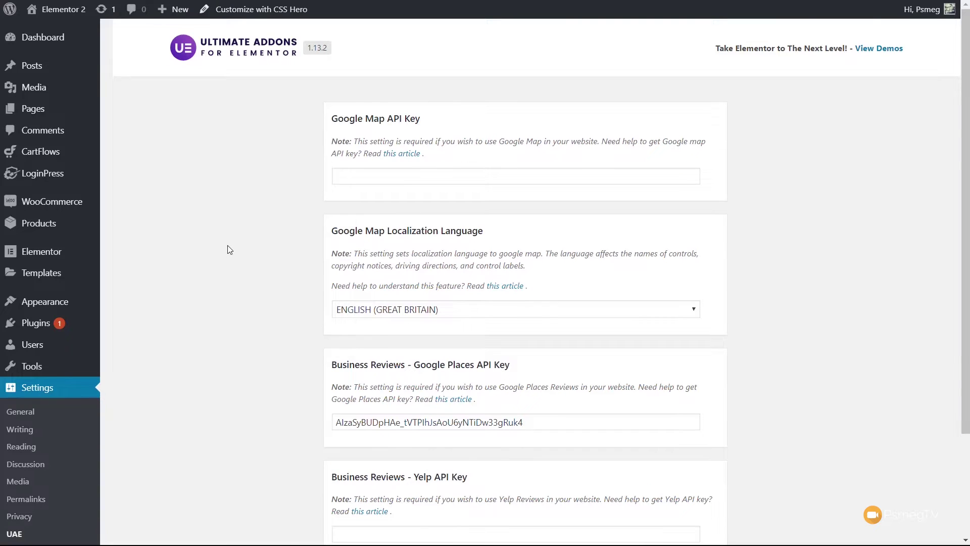
scroll(226, 244, down, 3)
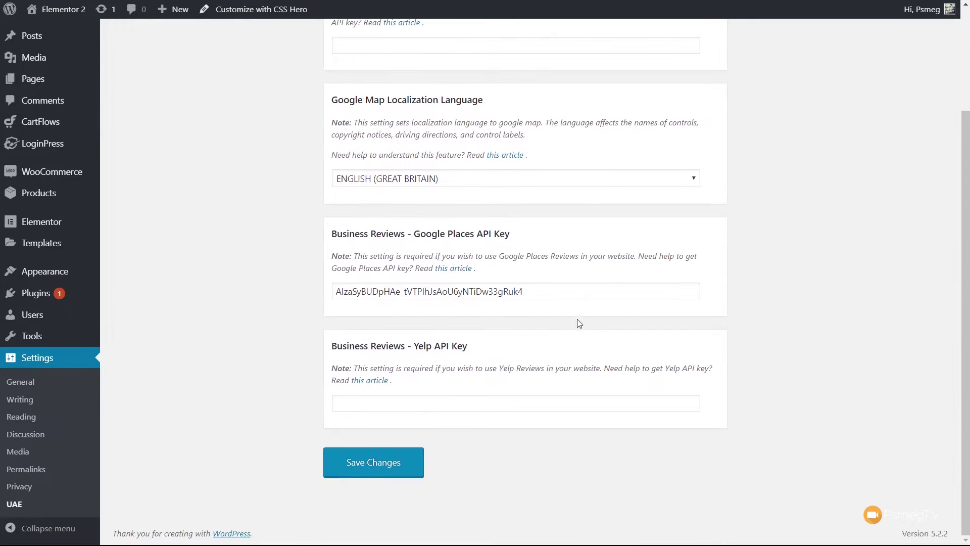
click(543, 292)
drag(543, 292, 333, 292)
click(215, 314)
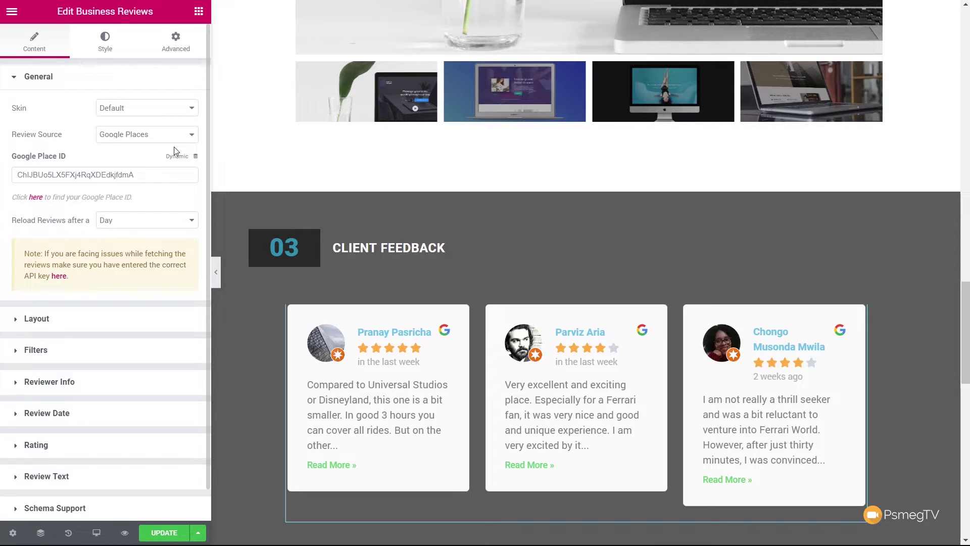
Try the Card skin, settle on Bubble, and look over the Review Source options.
click(135, 111)
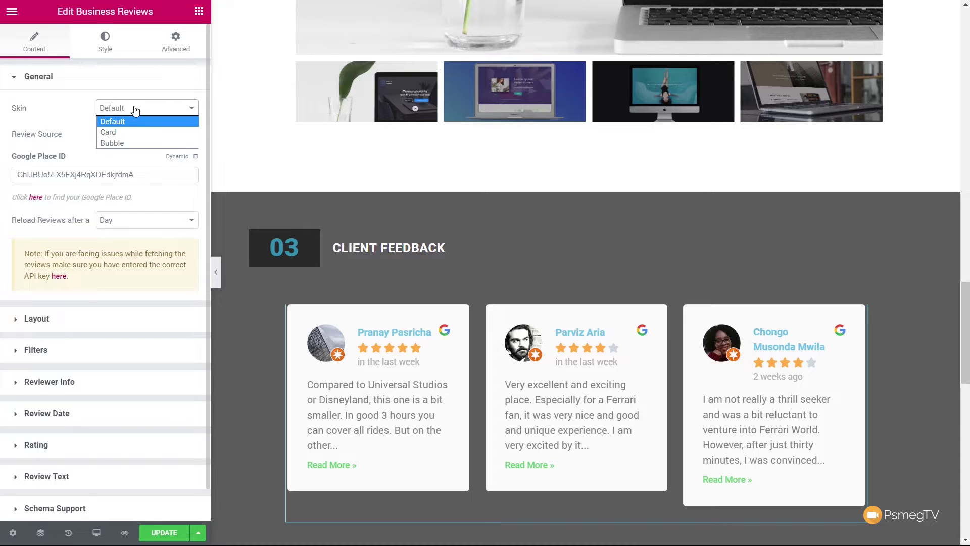
click(116, 133)
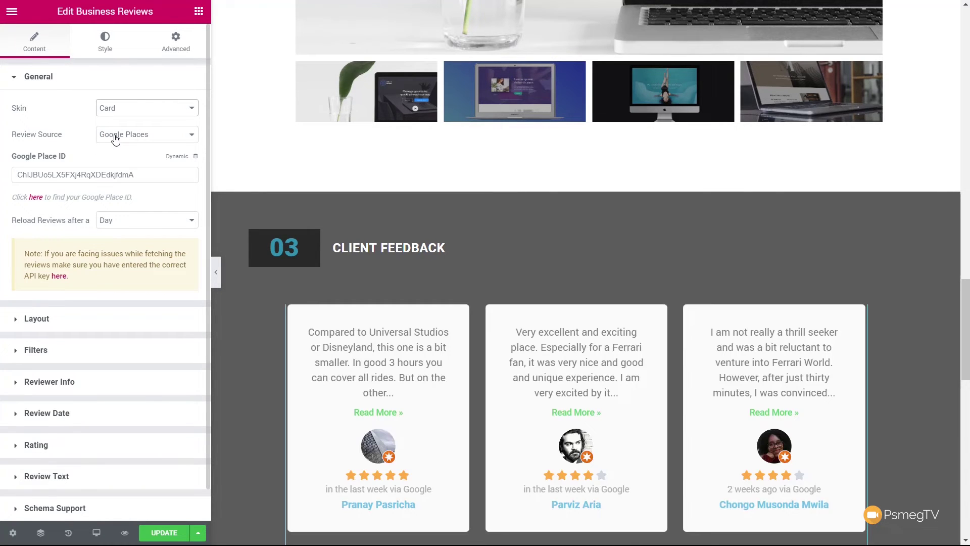
click(123, 109)
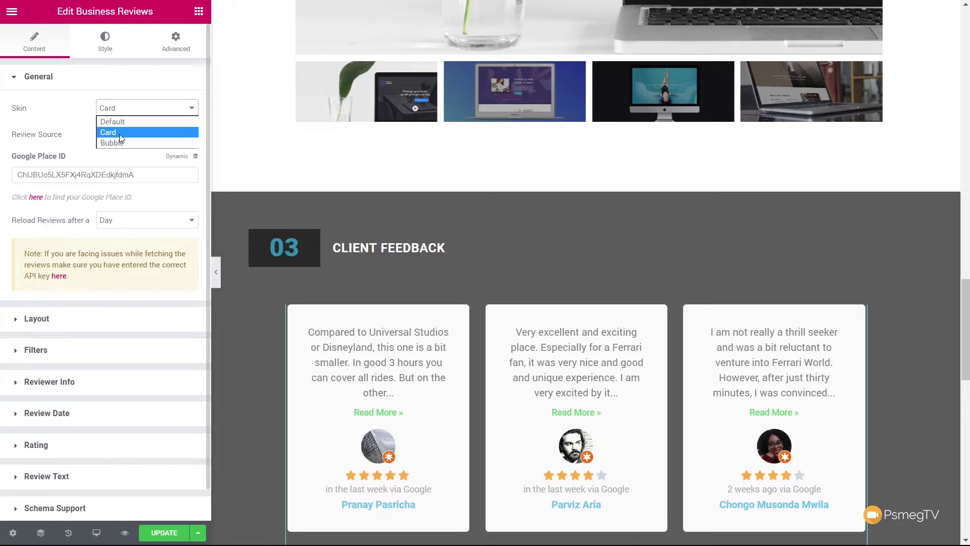
click(119, 143)
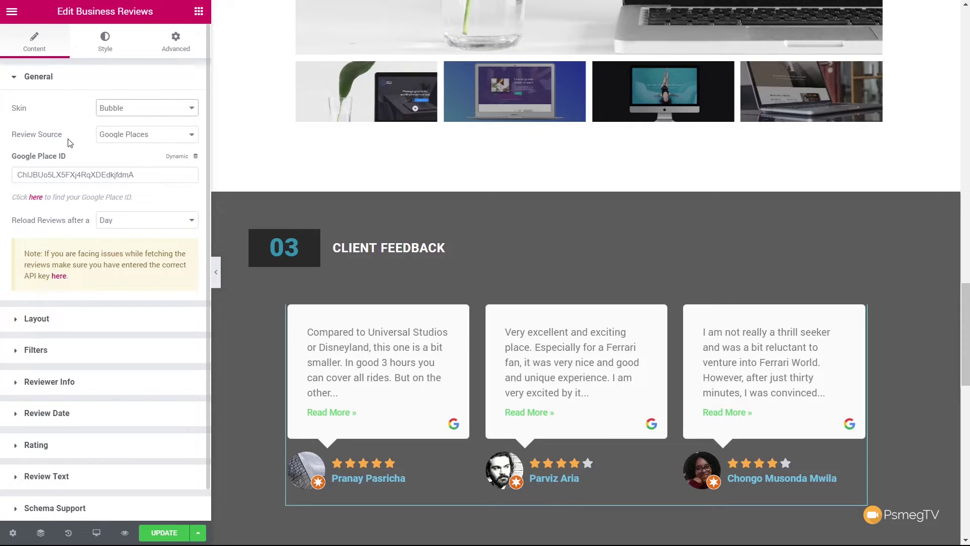
click(124, 137)
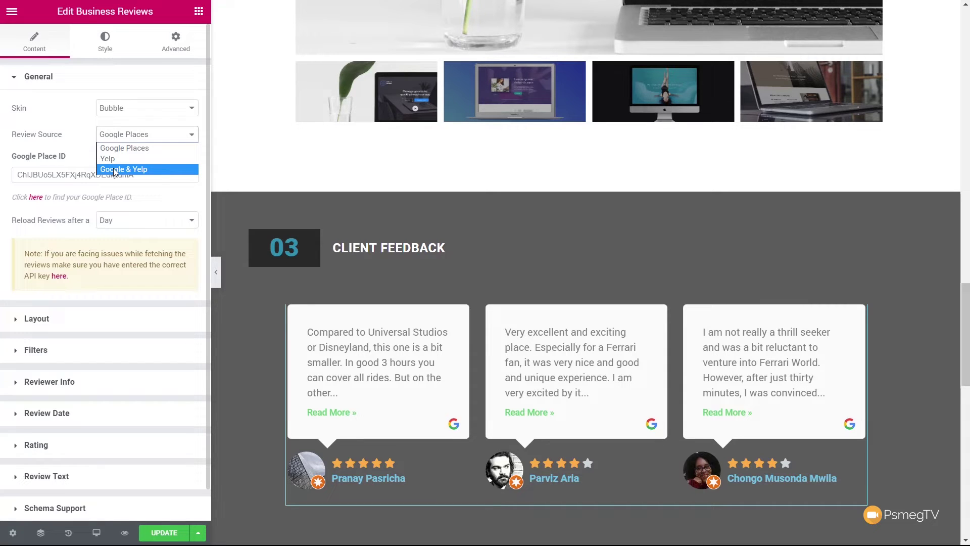
click(76, 101)
click(60, 77)
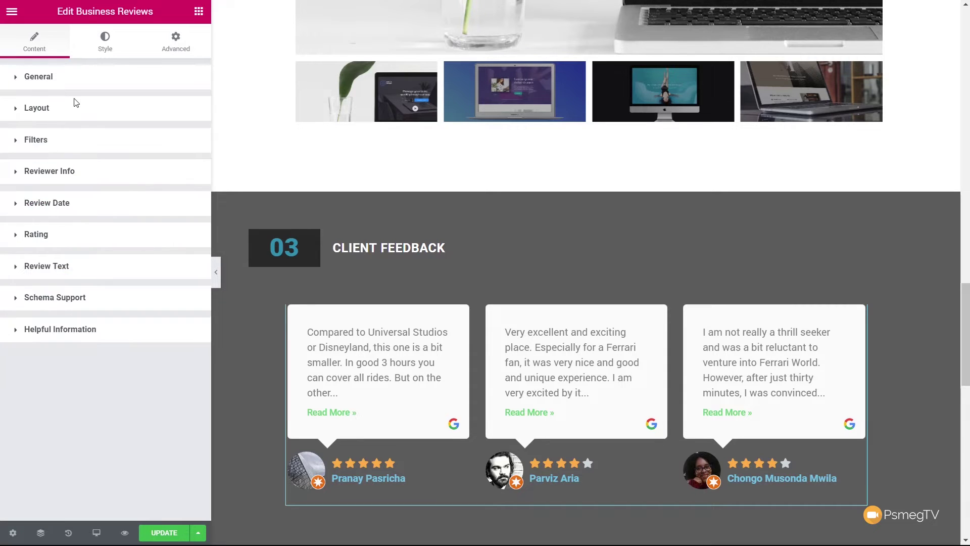
click(60, 77)
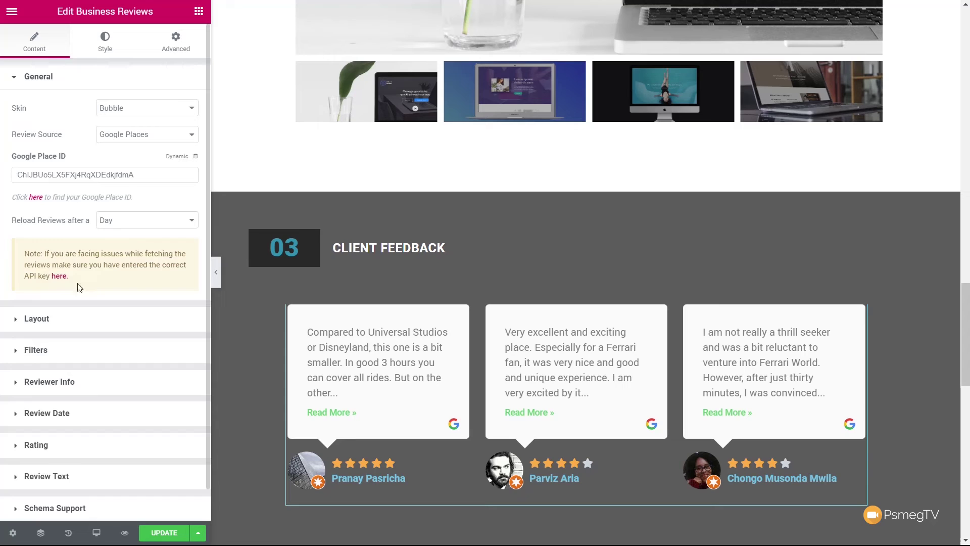
click(112, 223)
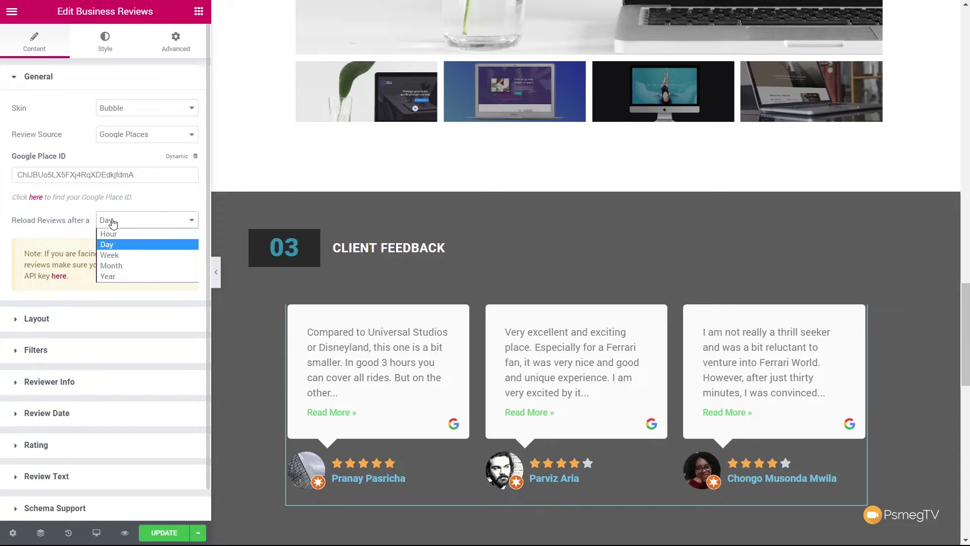
click(179, 226)
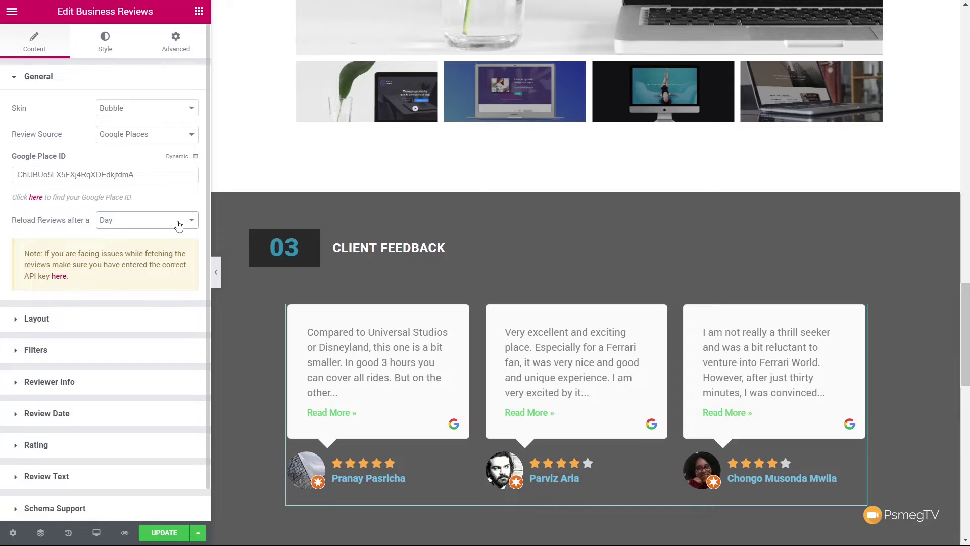
Set the Layout section's Select Layout option to Carousel.
click(79, 322)
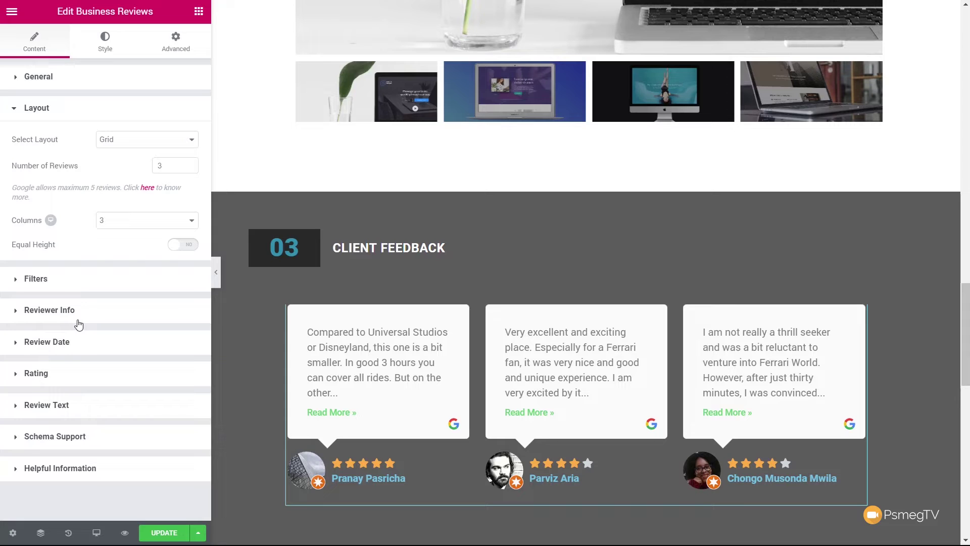
click(125, 150)
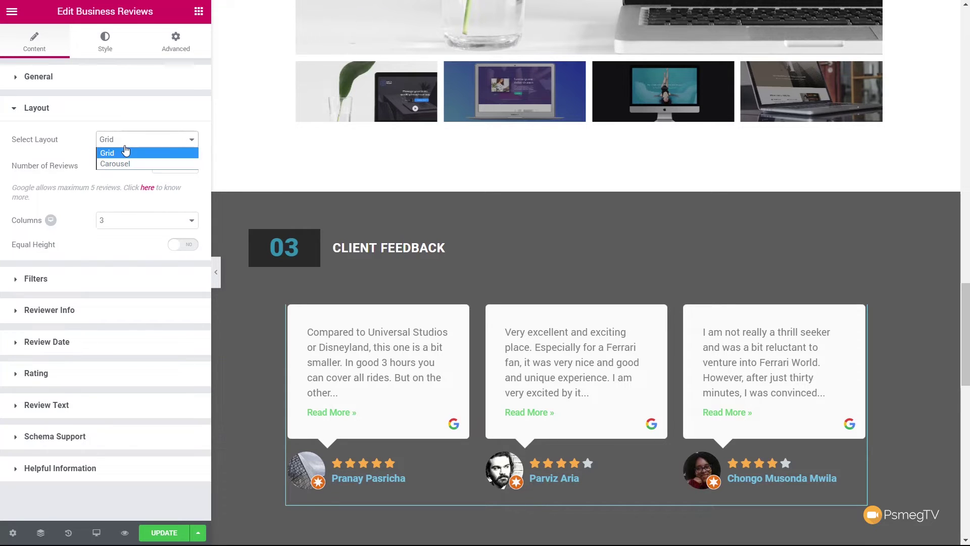
click(124, 162)
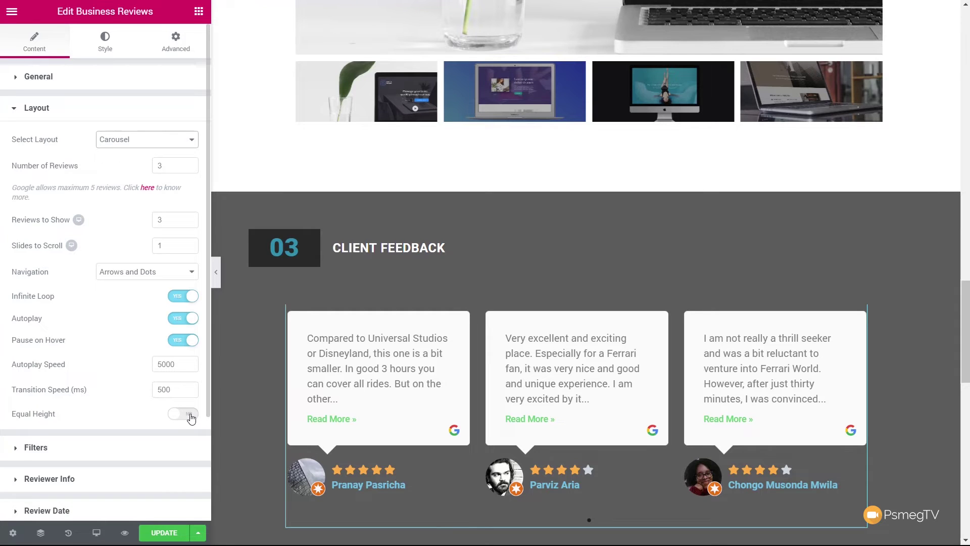
click(60, 447)
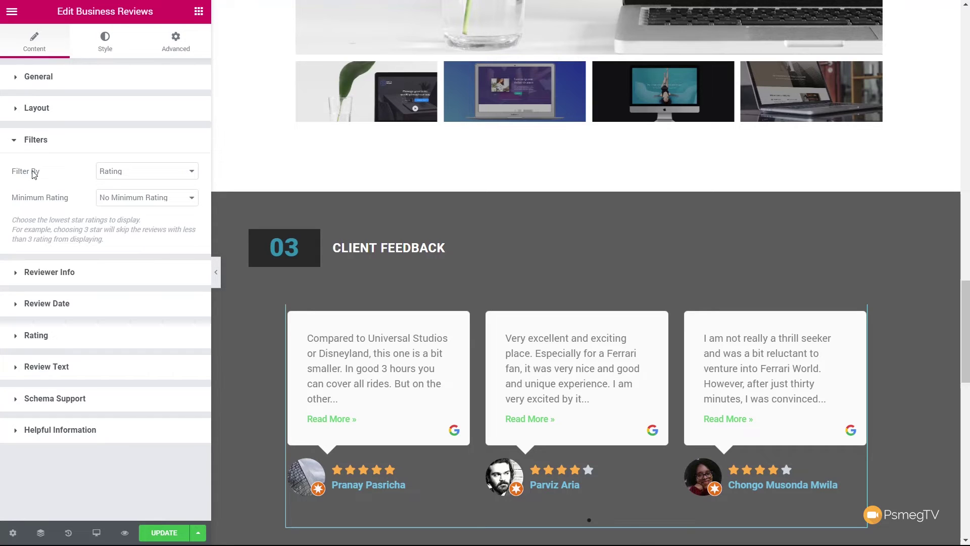
Set Filter By to Rating with a Minimum Rating of 4 star.
click(107, 175)
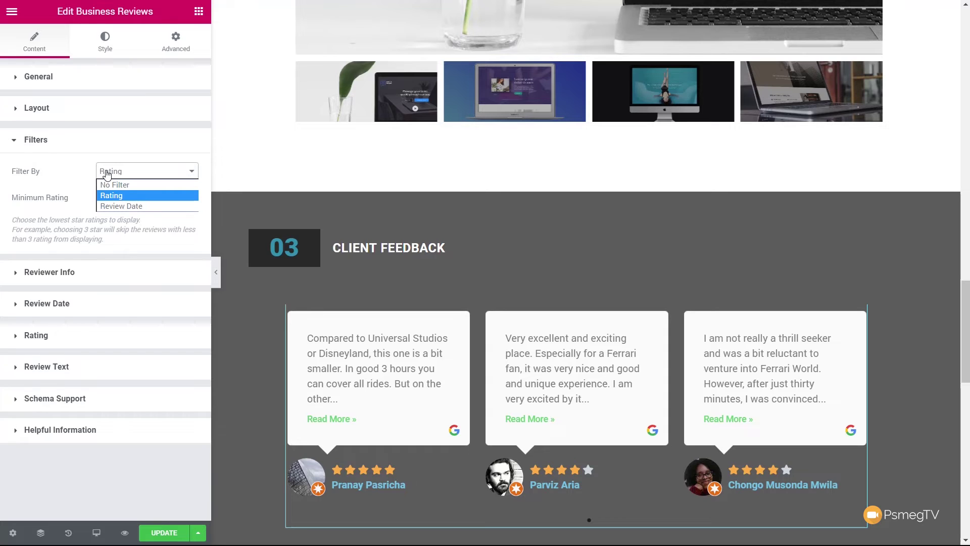
click(60, 172)
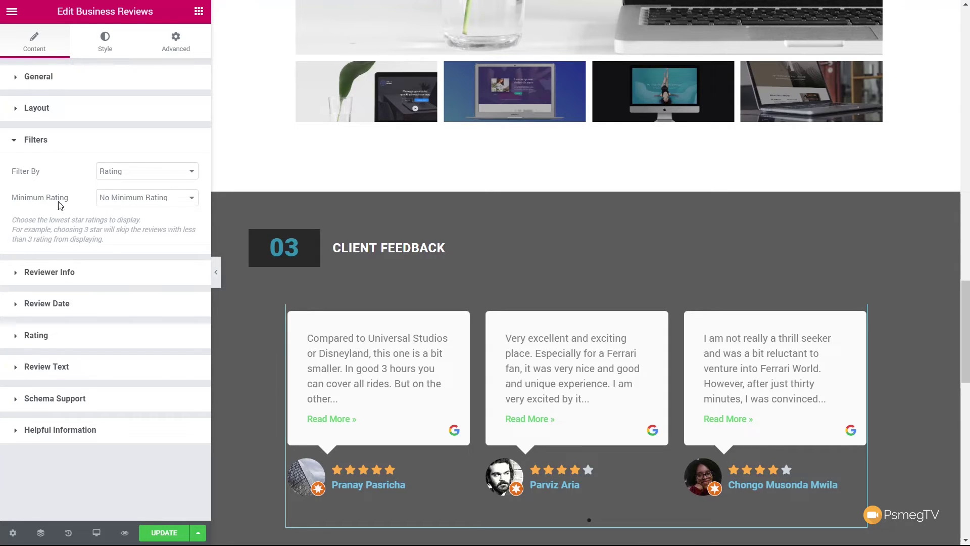
click(127, 201)
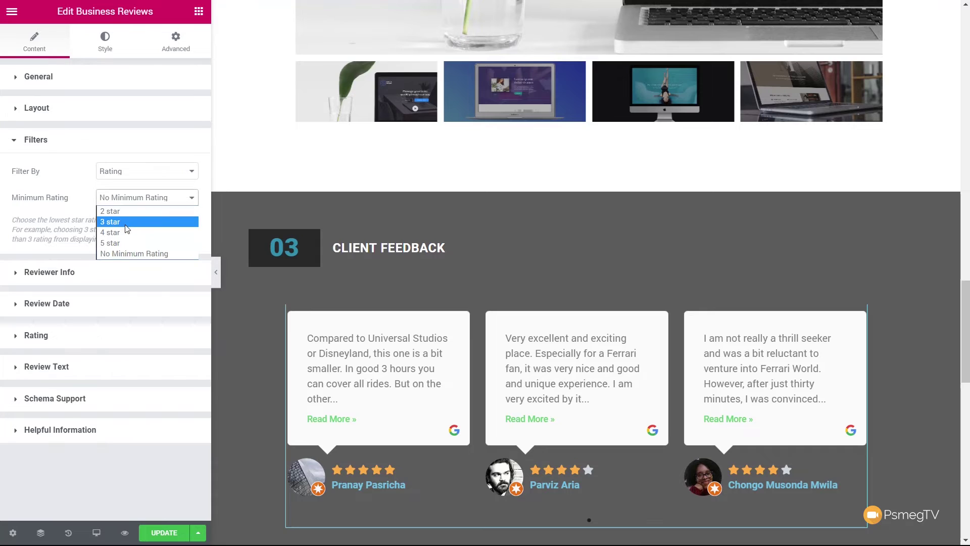
click(125, 227)
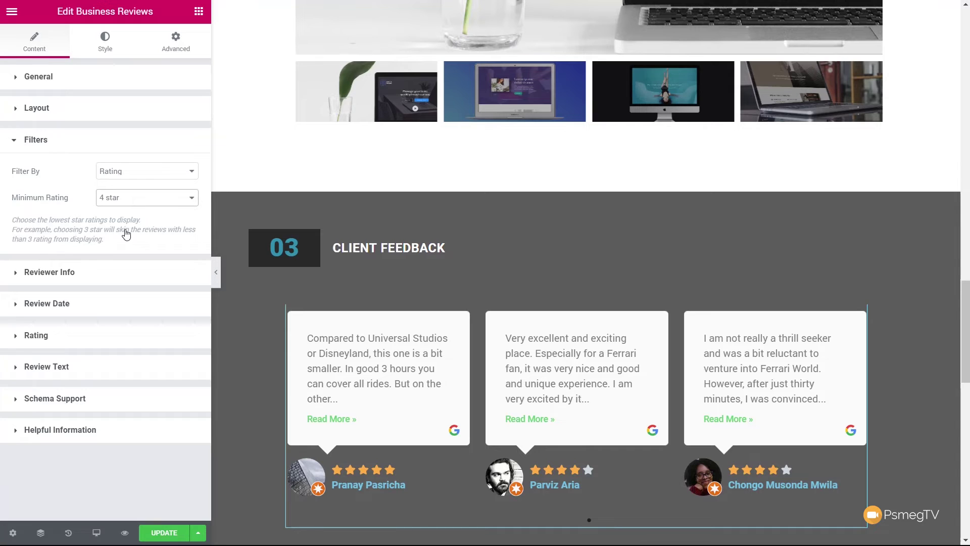
click(125, 234)
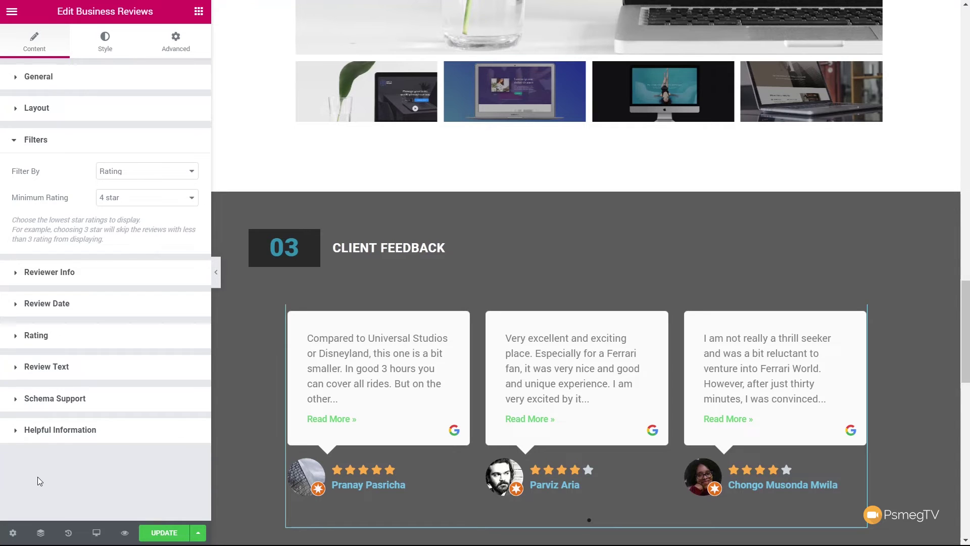
click(84, 275)
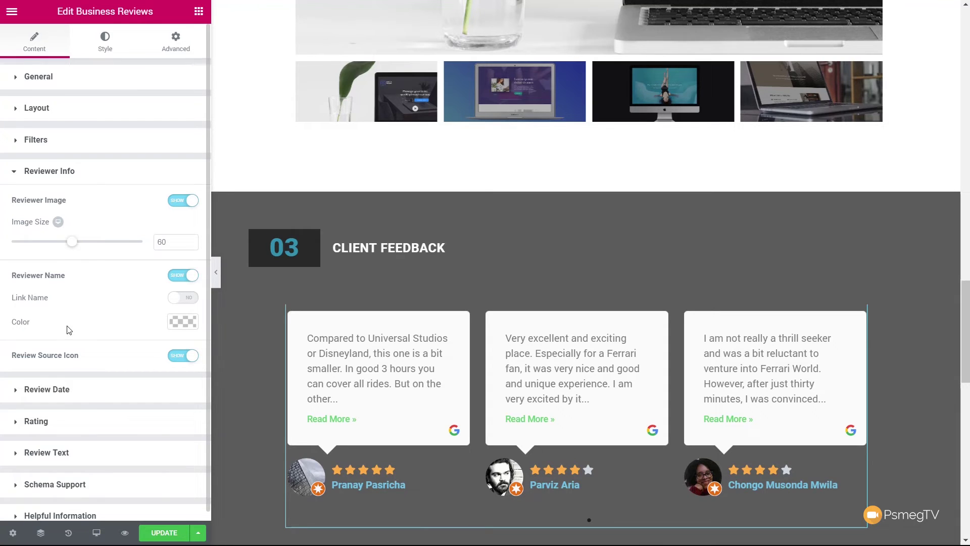
Turn on Review Date, switch it from Relative to Numeric, then turn it back off.
click(56, 389)
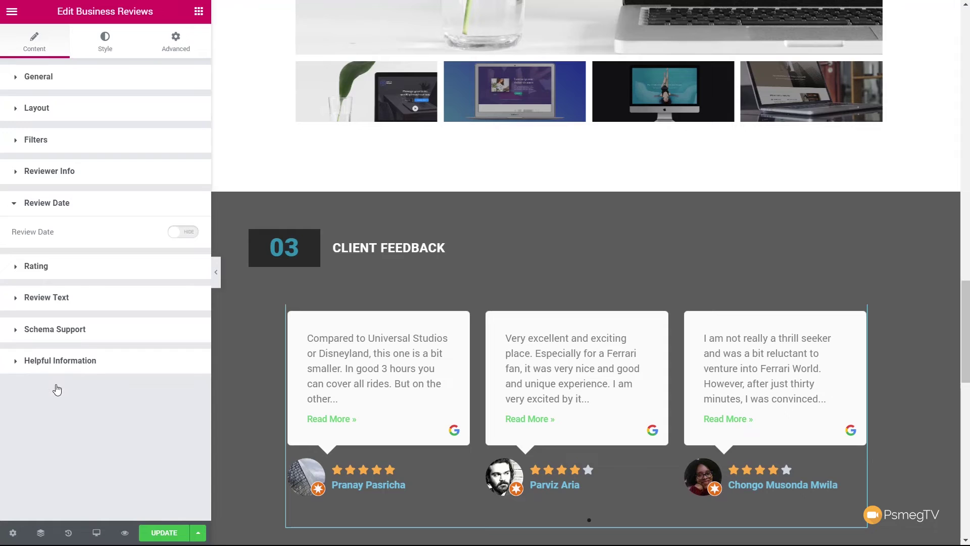
click(191, 241)
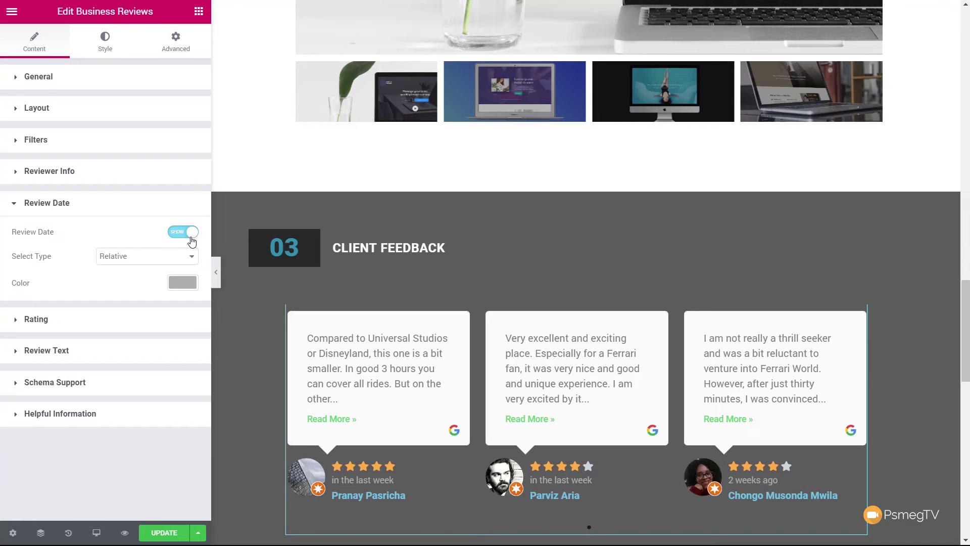
click(137, 262)
click(135, 270)
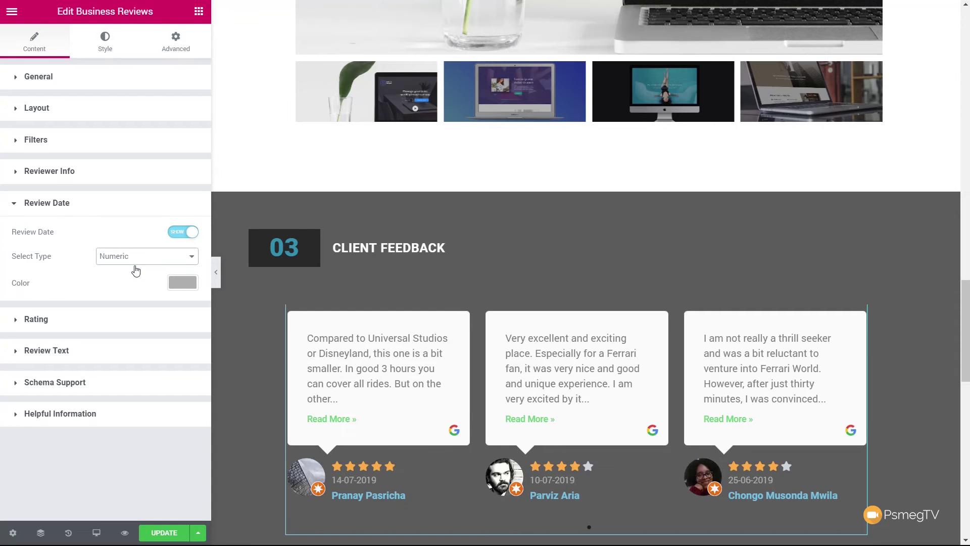
click(181, 284)
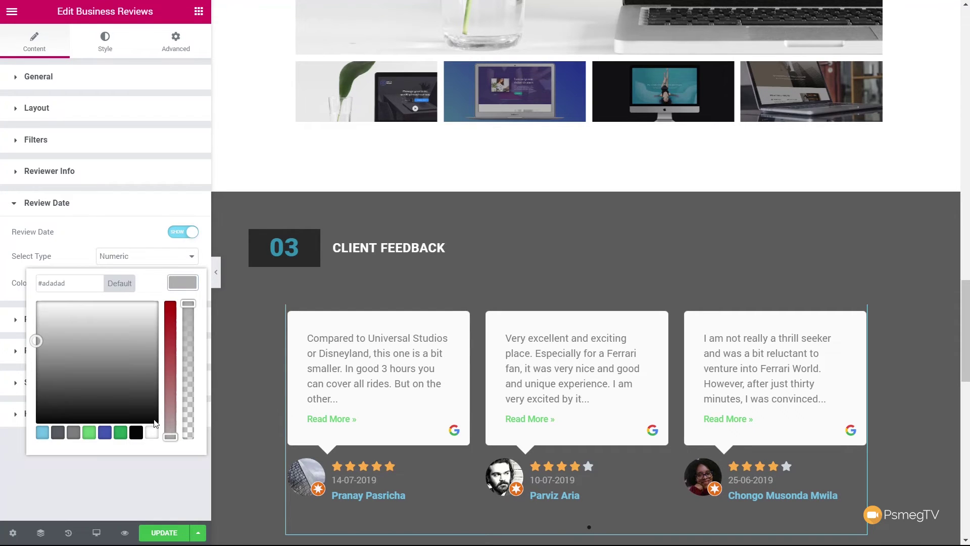
click(182, 282)
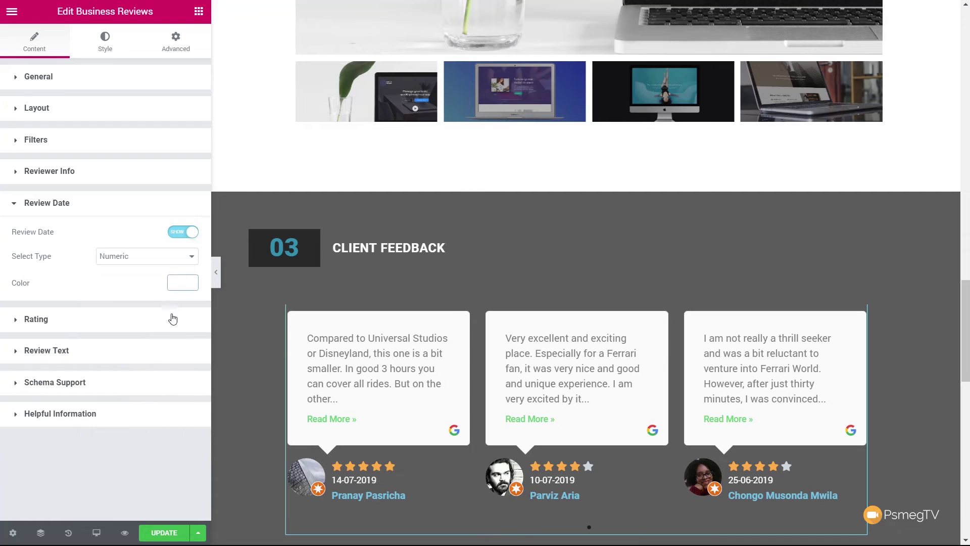
click(183, 234)
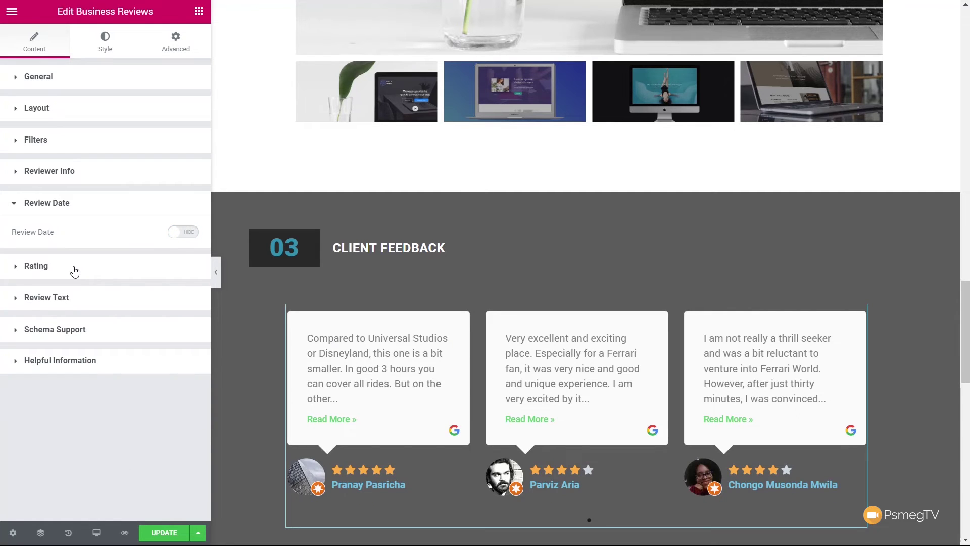
click(72, 268)
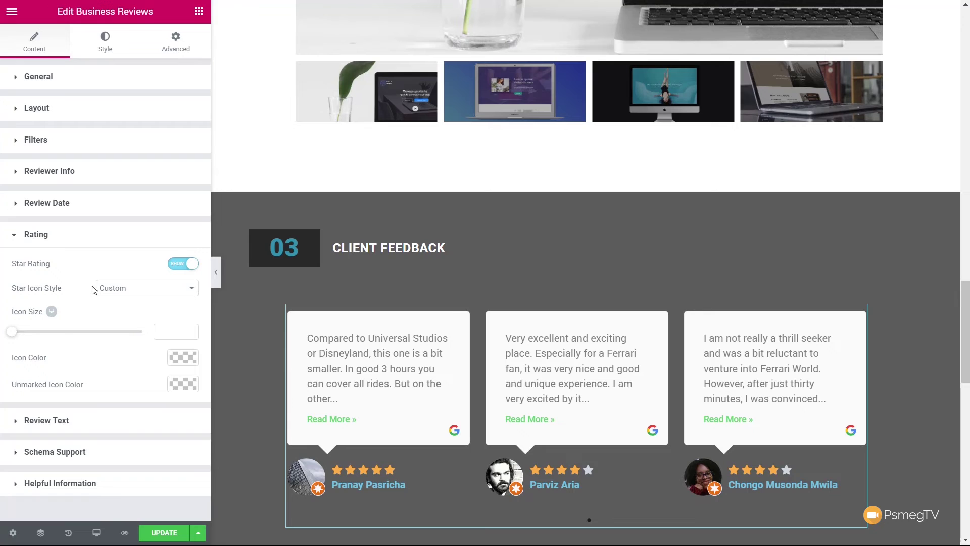
Leave Star Icon Style on Custom and set the star Icon Size to 13.
click(135, 290)
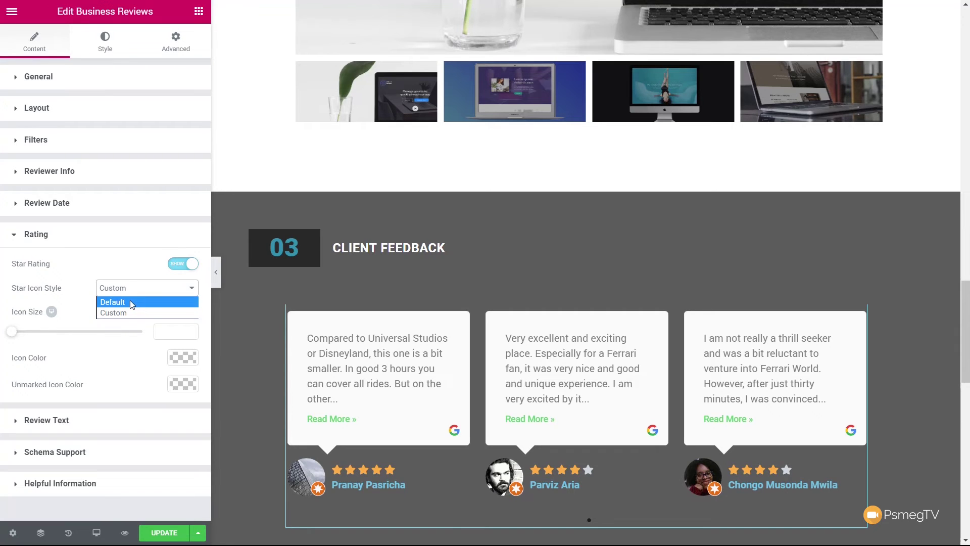
click(121, 260)
click(120, 236)
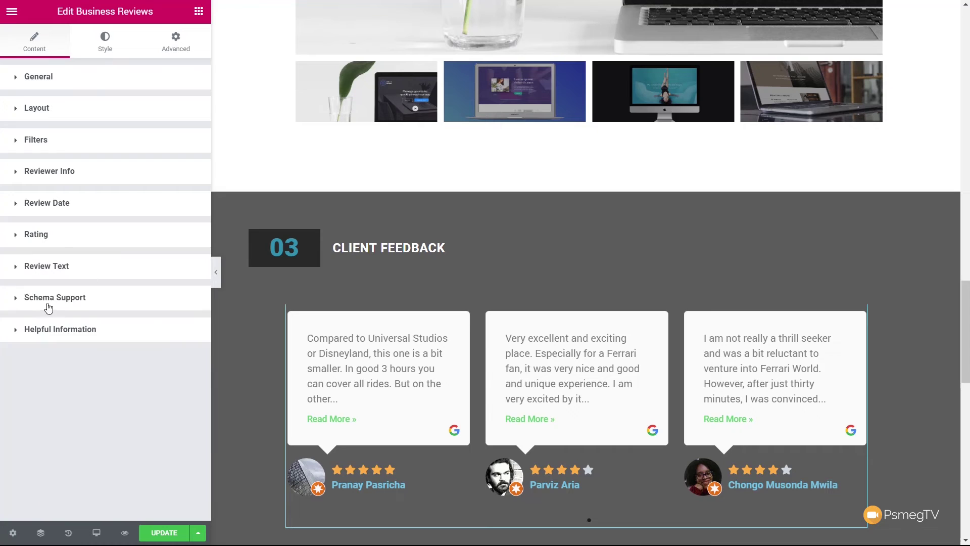
click(61, 238)
drag(10, 334, 45, 341)
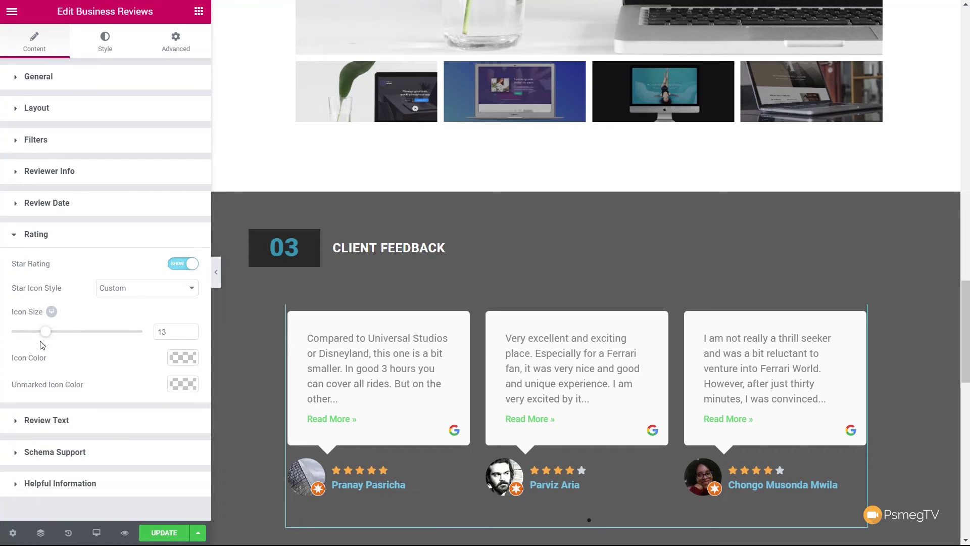
Expand Review Text and Schema Support, leaving Enable Rating Schema off.
click(46, 419)
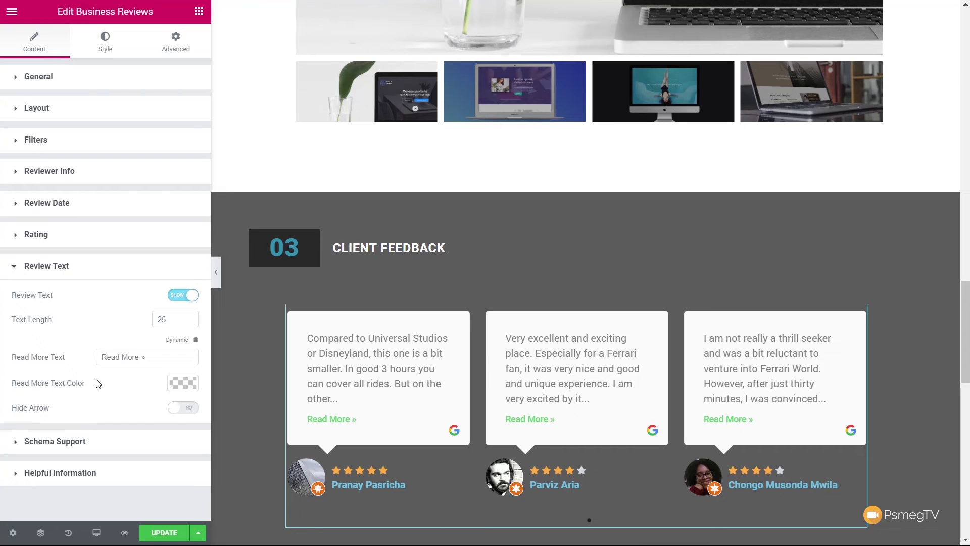
click(69, 442)
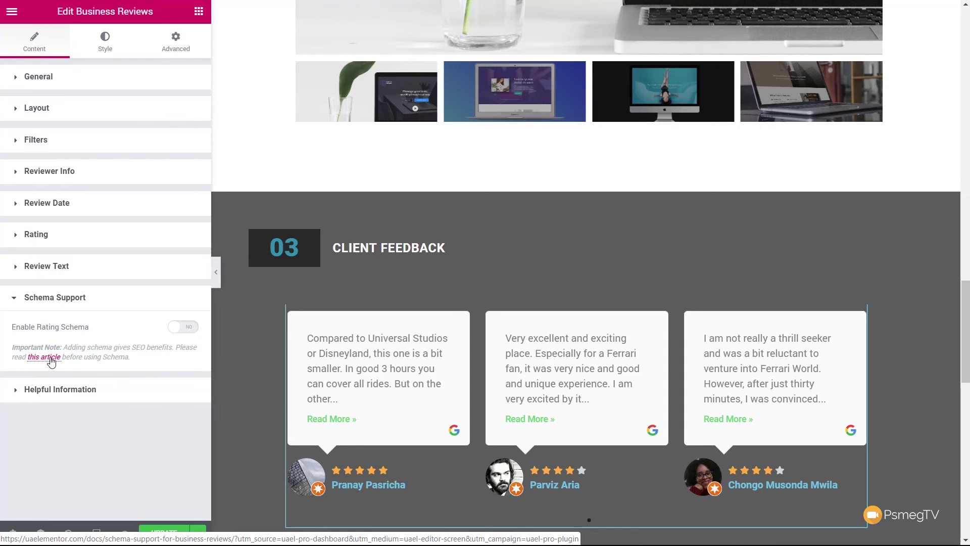
In the Style settings, set the Box background colour to white (#ffffff) after trying grey.
click(105, 47)
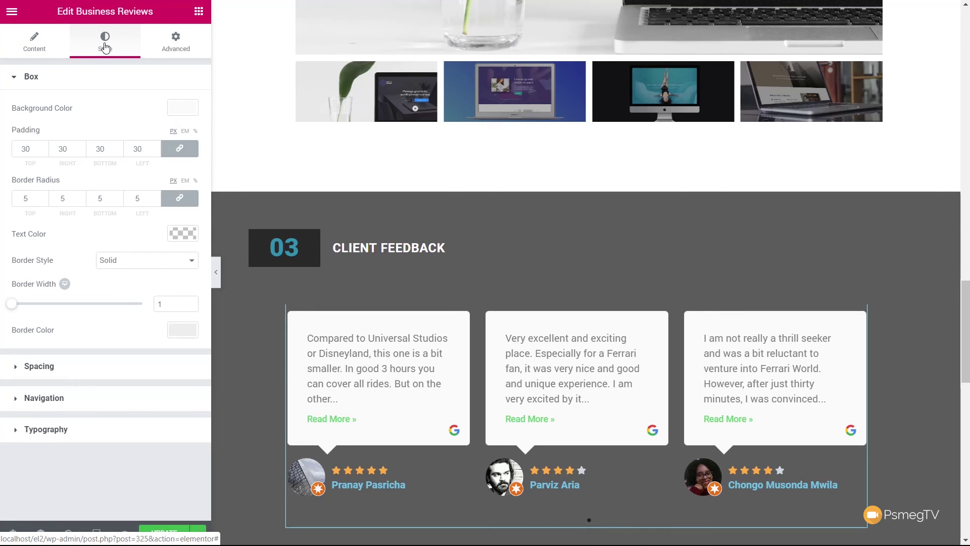
click(185, 110)
click(152, 257)
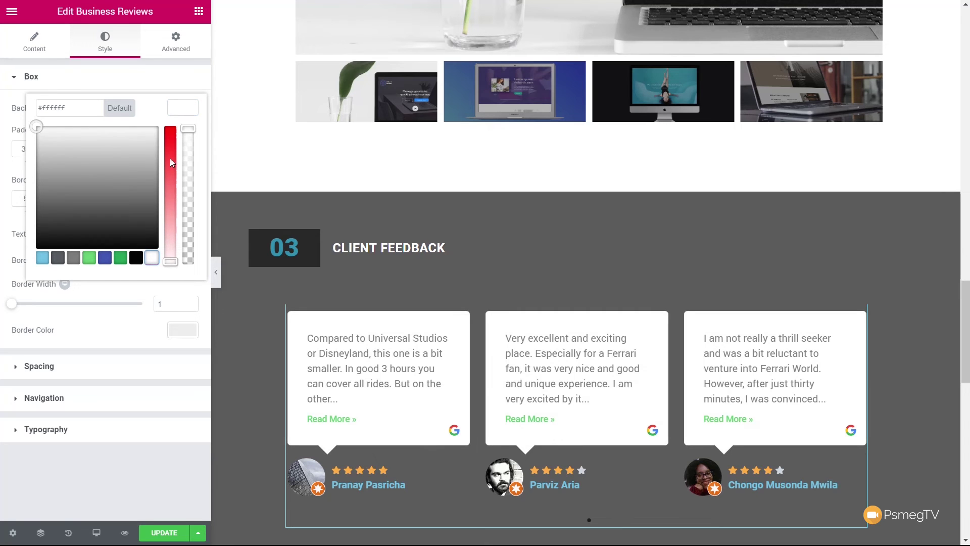
click(73, 257)
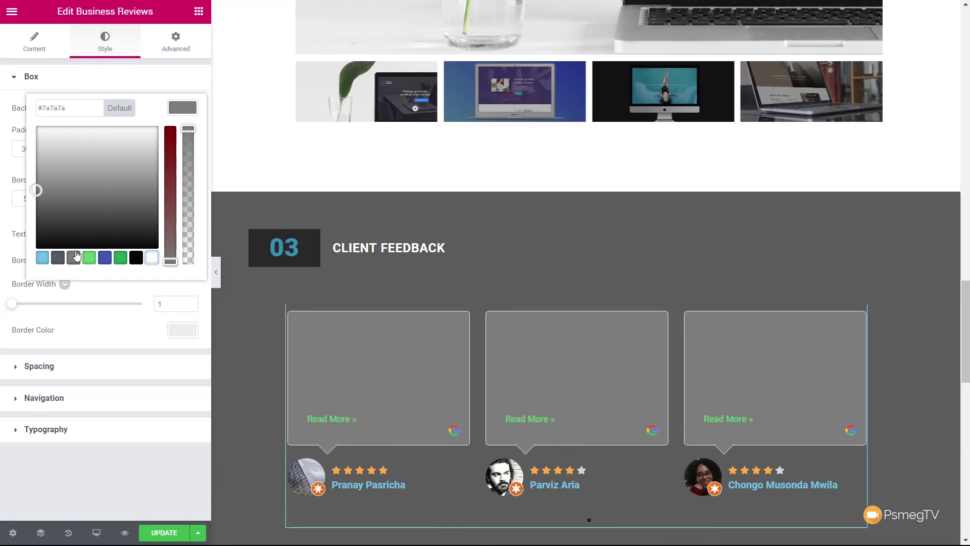
click(171, 108)
click(184, 107)
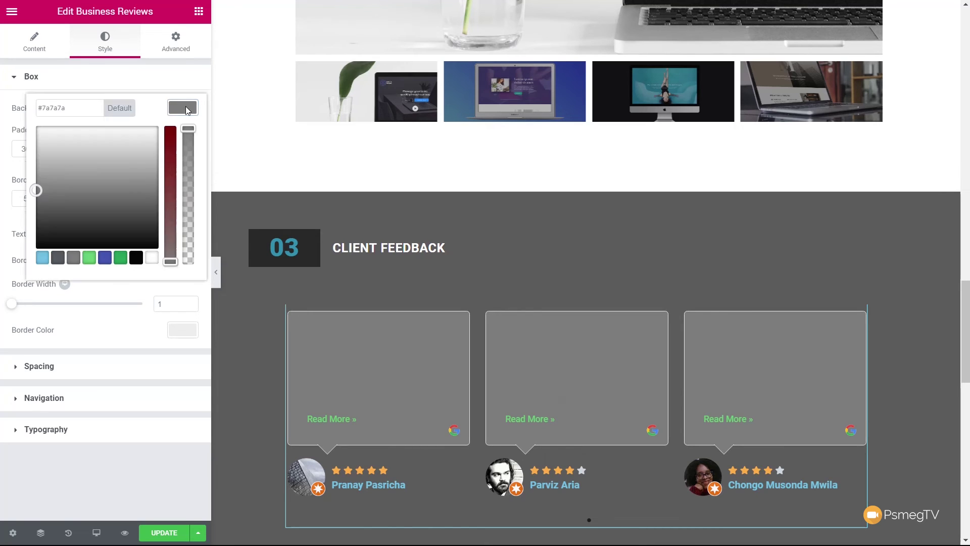
click(152, 258)
click(94, 493)
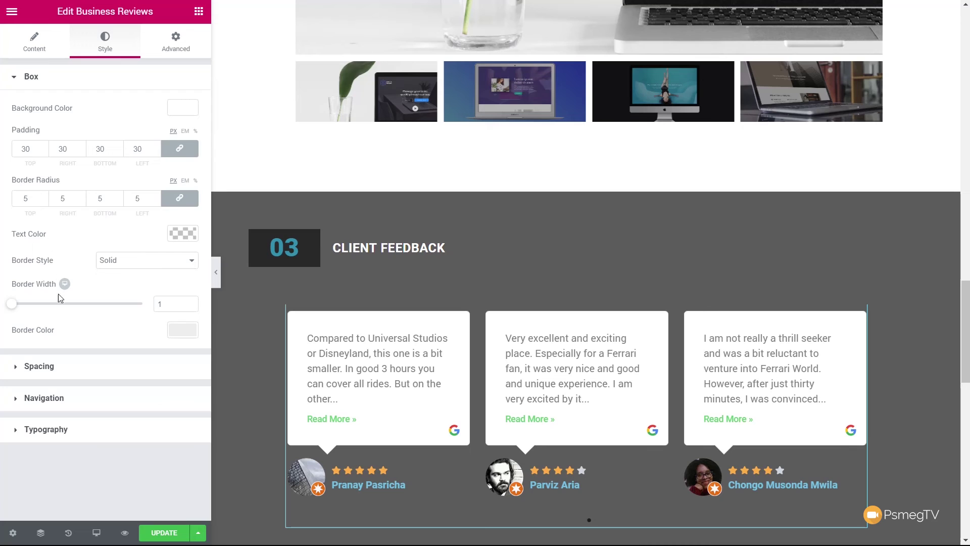
click(44, 398)
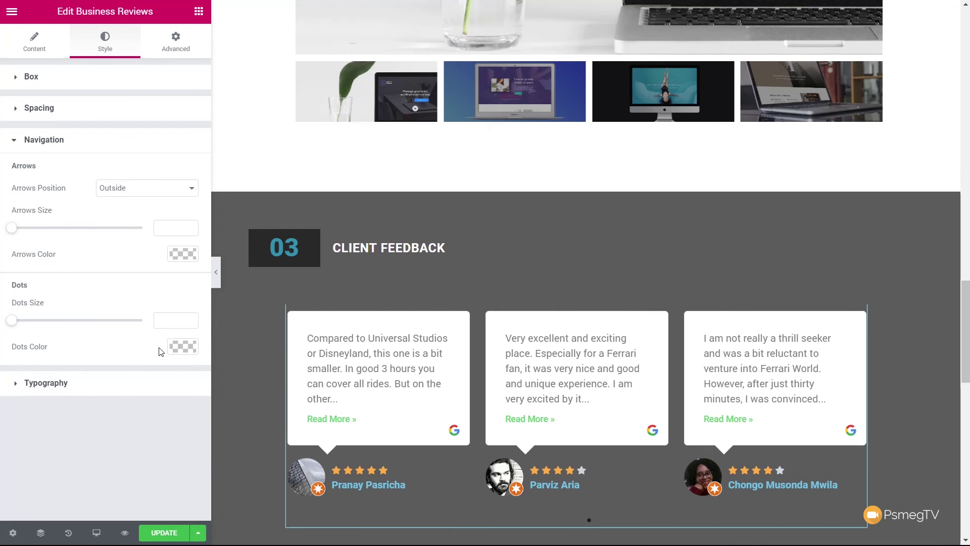
Set the carousel Dots Color to the white preset.
click(177, 347)
click(154, 499)
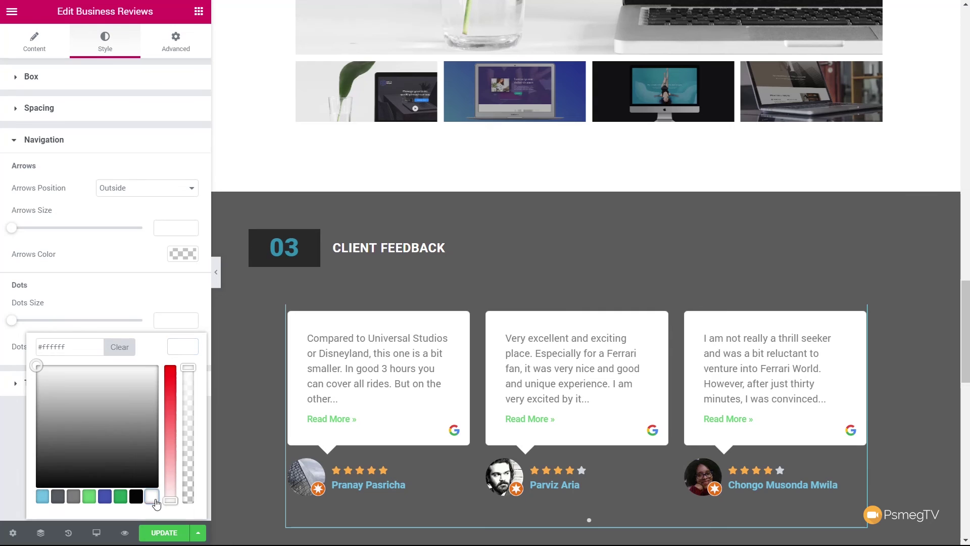
click(16, 440)
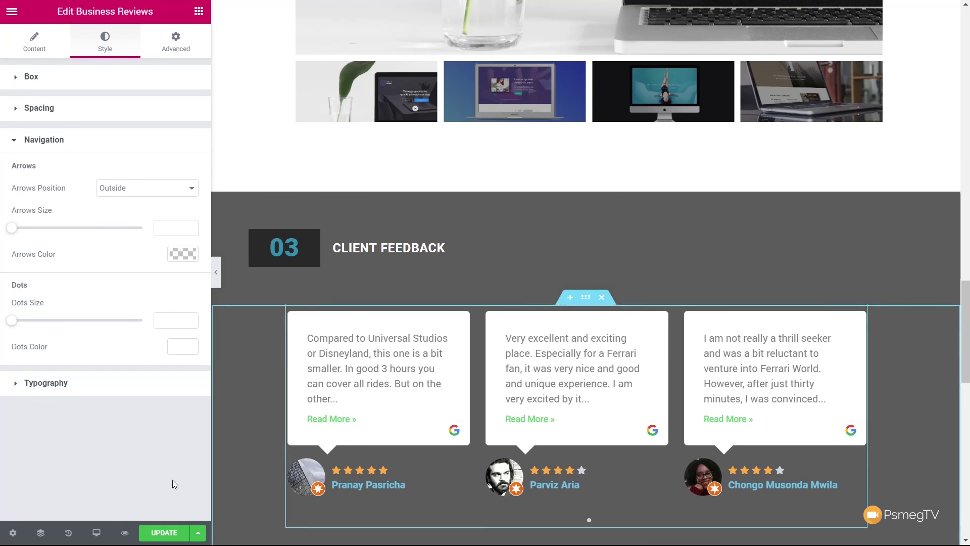
click(65, 386)
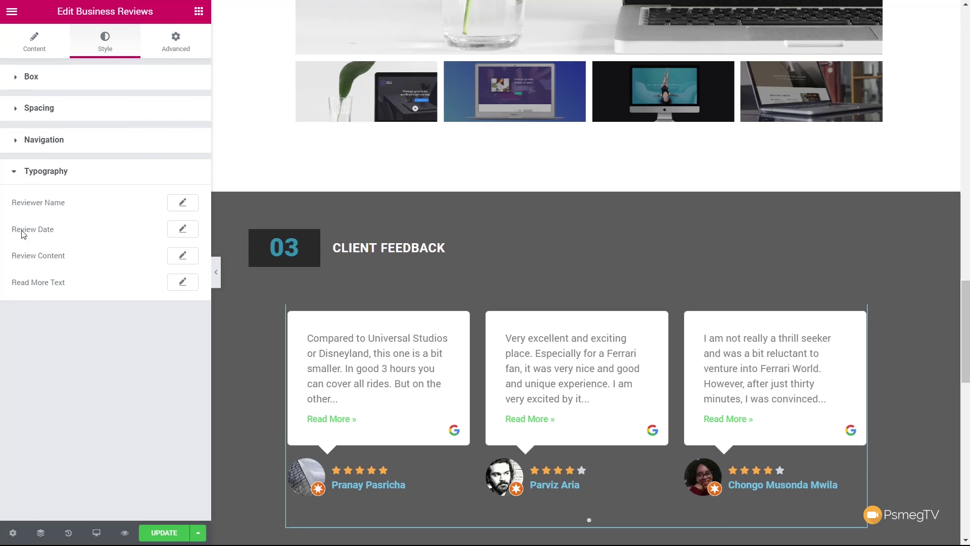
Set the Reviewer Name typography weight to 300, after briefly trying 200.
click(184, 204)
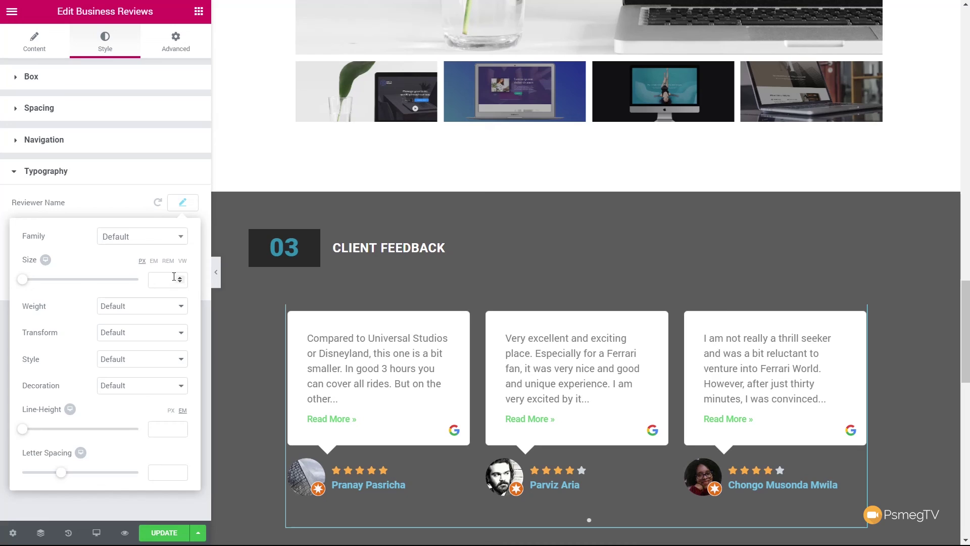
click(144, 310)
click(128, 337)
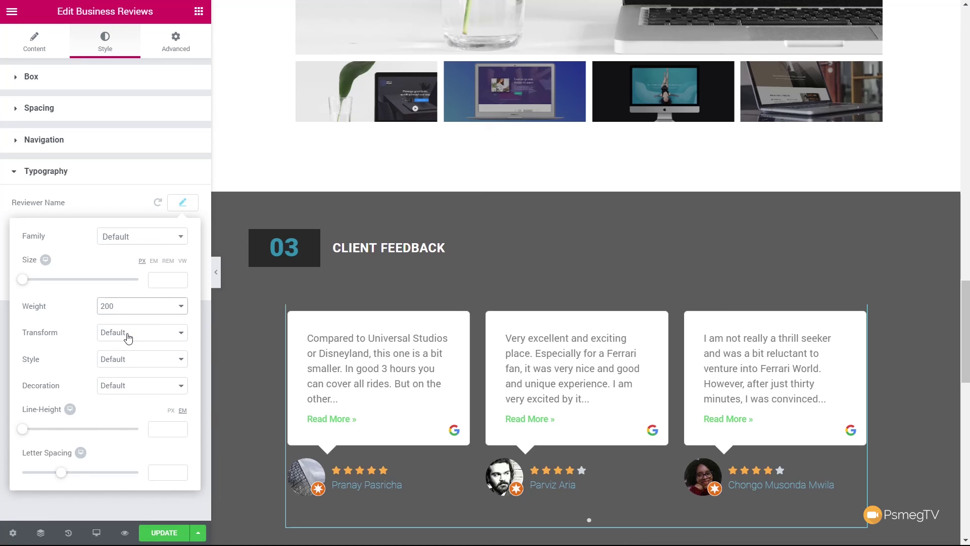
click(146, 311)
click(117, 350)
click(179, 206)
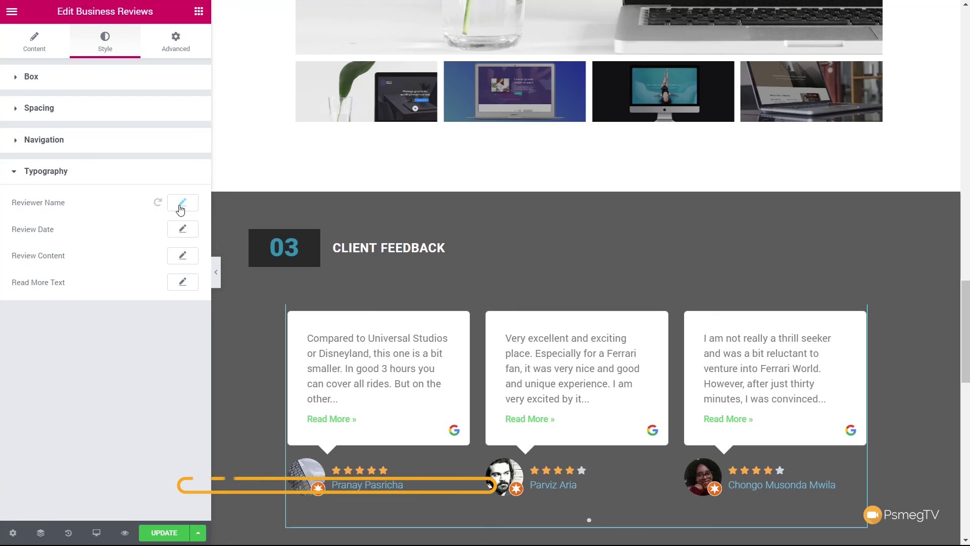